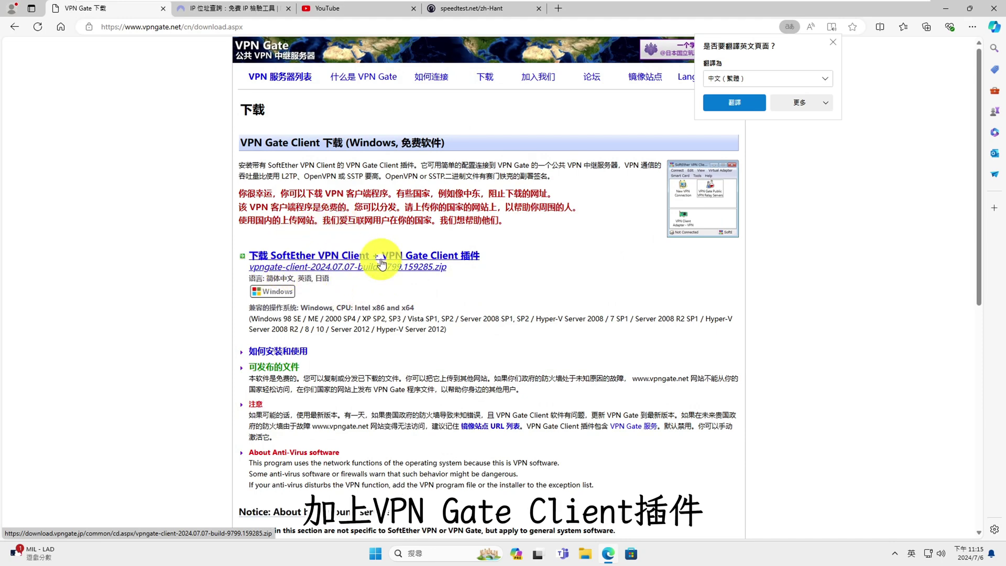
Download vpngate-client-2024.07.07-build-9799.159285.zip, show its extracted folder full screen and widen the name column to reveal full file names.
{"action": "left_click", "coordinate": [463, 259]}
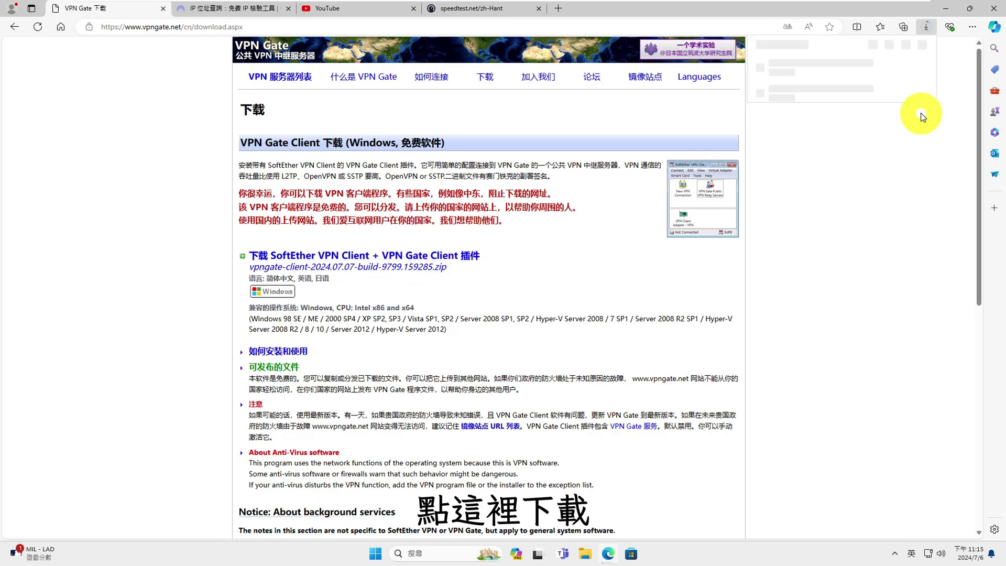
{"action": "left_click", "coordinate": [872, 44]}
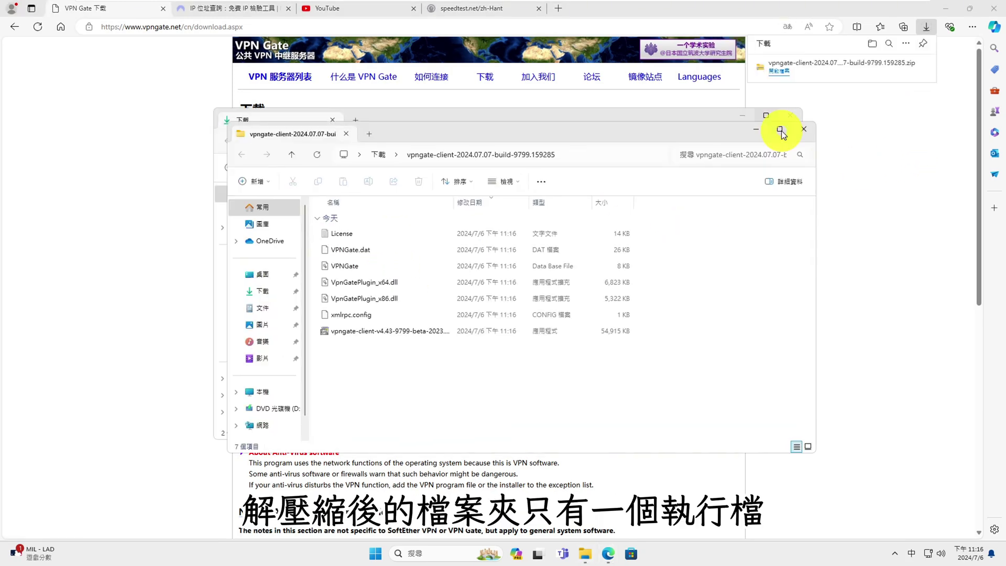
{"action": "left_click", "coordinate": [766, 97]}
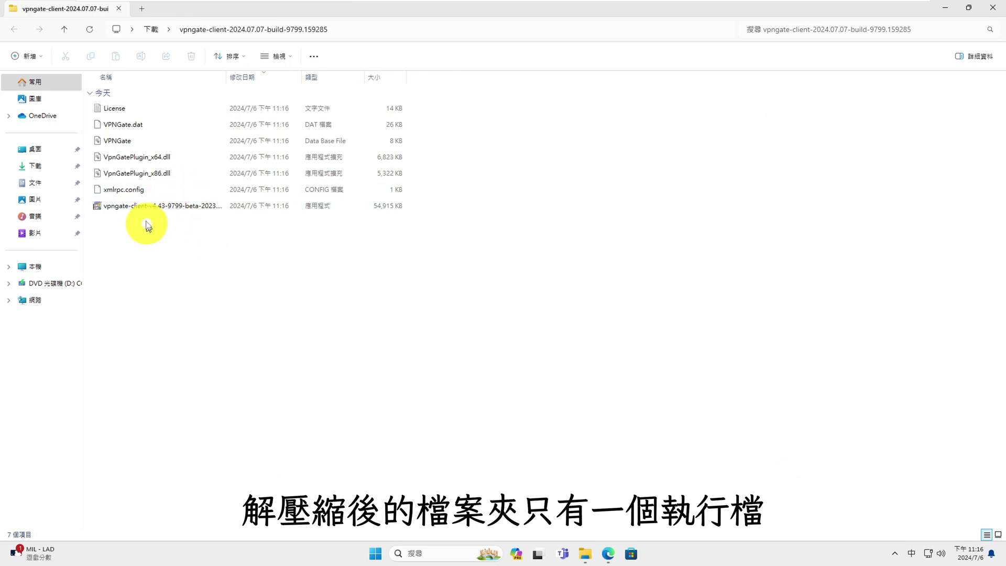
{"action": "left_click_drag", "start_coordinate": [227, 79], "coordinate": [278, 97]}
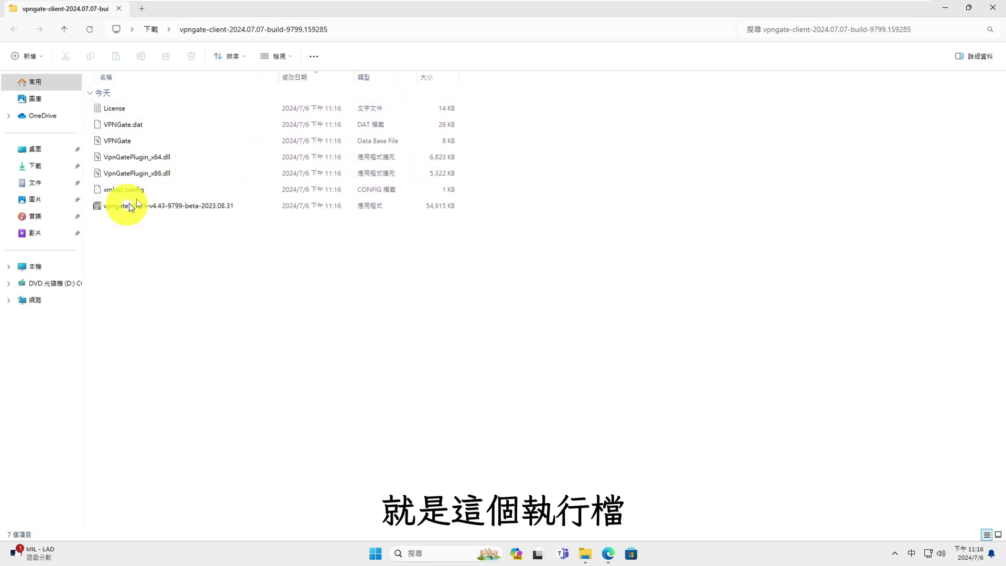
Launch the vpngate-client-v4.43-9799-beta-2023.08.31 installer, choose the SoftEther VPN Client component and accept the licence agreement.
{"action": "double_click", "coordinate": [188, 206]}
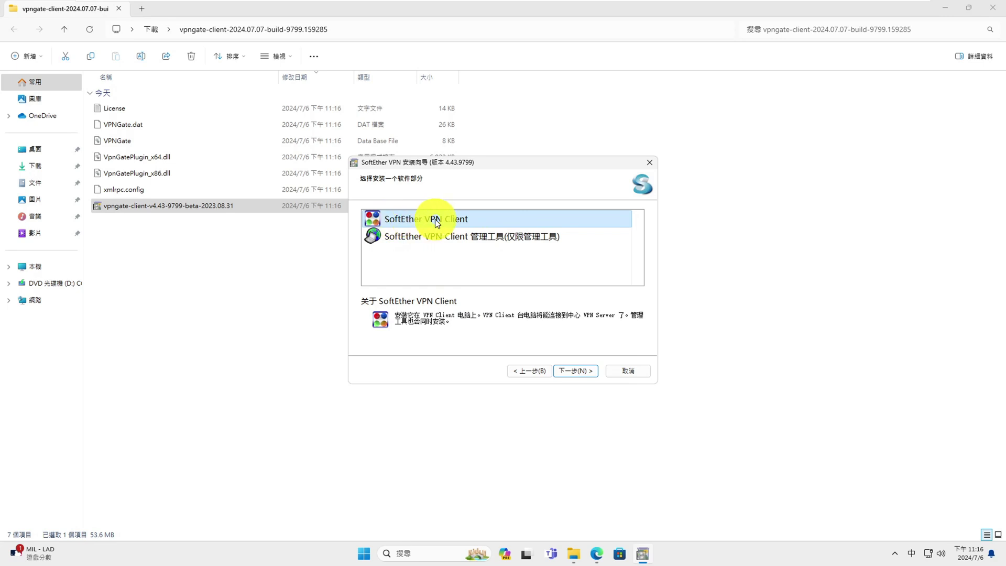
{"action": "left_click", "coordinate": [576, 371]}
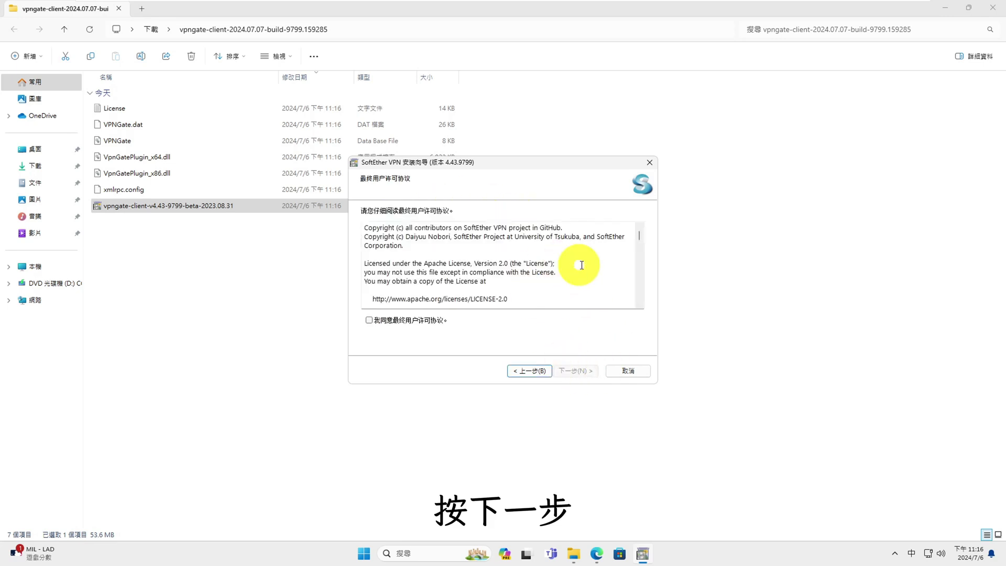
{"action": "left_click", "coordinate": [370, 320]}
{"action": "left_click", "coordinate": [575, 371]}
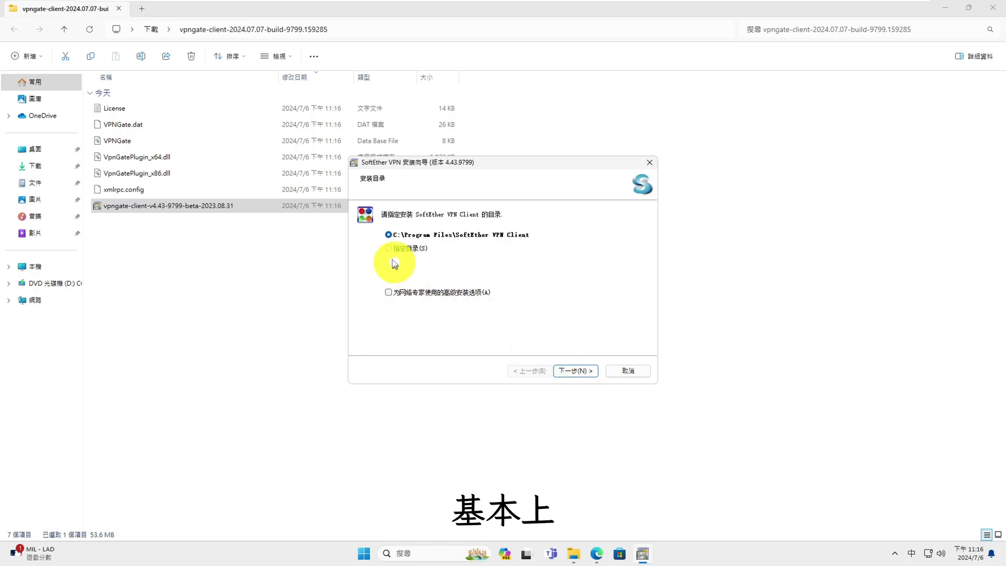
Install SoftEther VPN Client in the default directory with the VPN Gate relay plug-in, and finish by starting the client manager.
{"action": "left_click", "coordinate": [576, 370]}
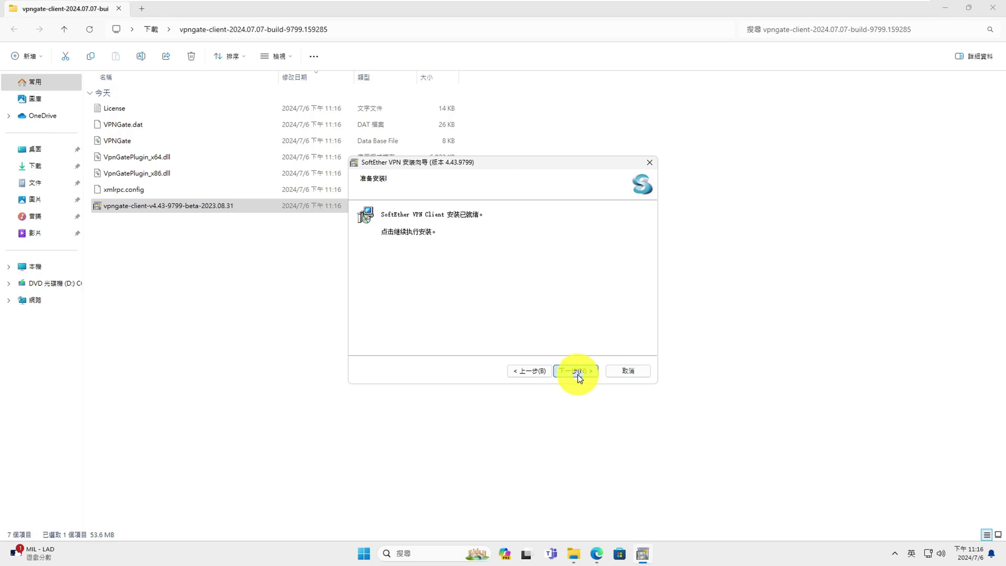
{"action": "left_click", "coordinate": [577, 372]}
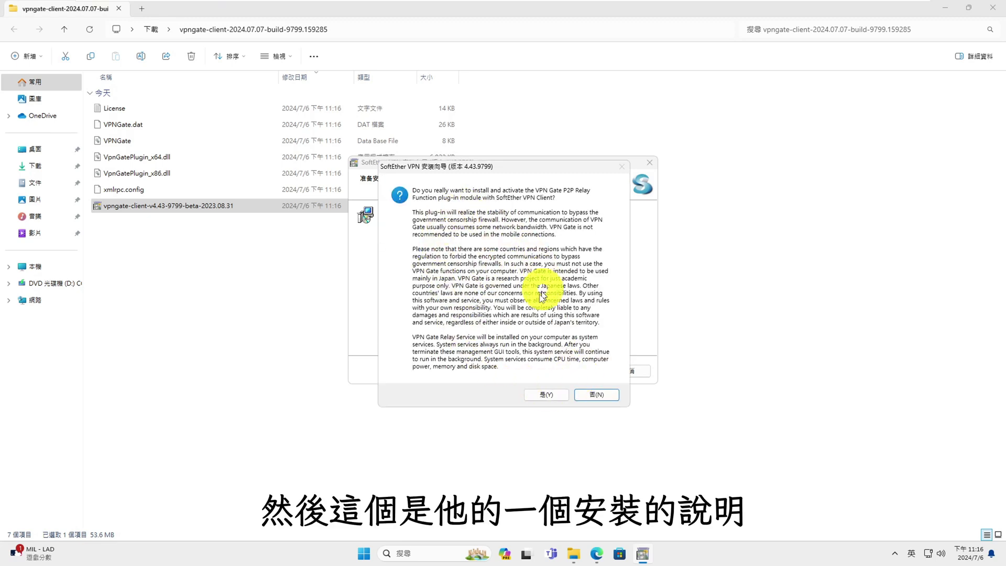
{"action": "left_click", "coordinate": [554, 401]}
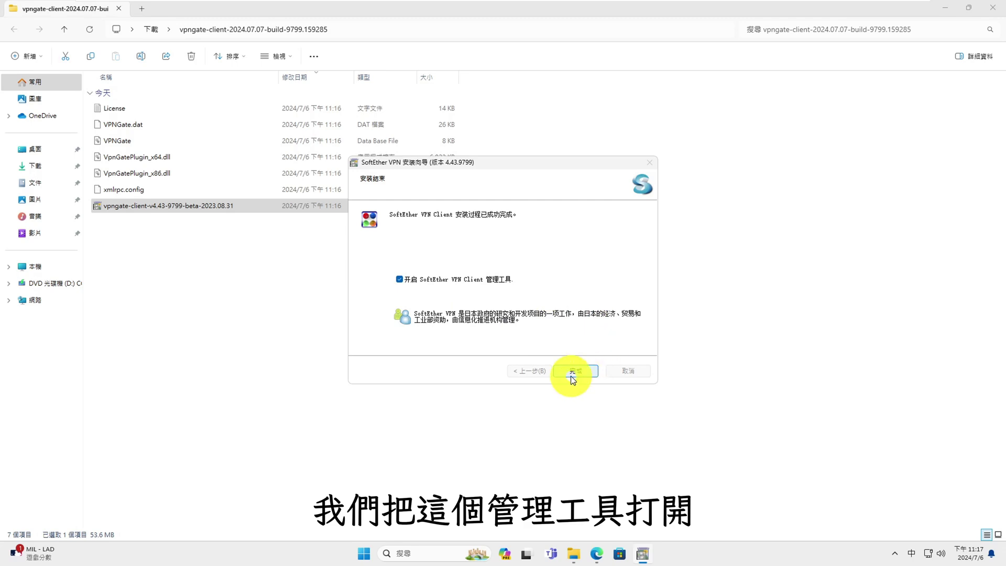
{"action": "left_click", "coordinate": [578, 373]}
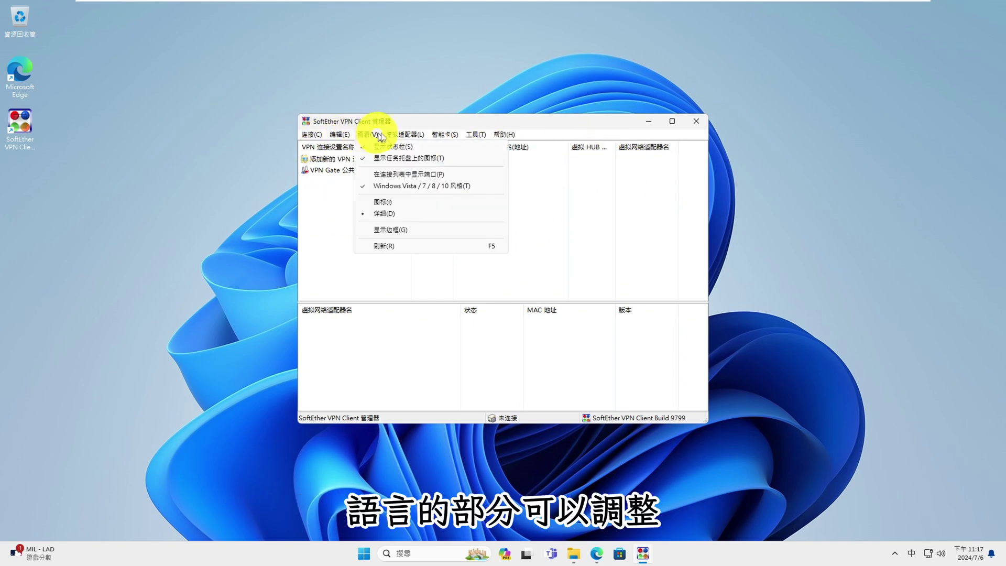
Check the available display languages in the client's language settings and close them without making a change.
{"action": "mouse_move", "coordinate": [487, 135]}
{"action": "left_click", "coordinate": [555, 234]}
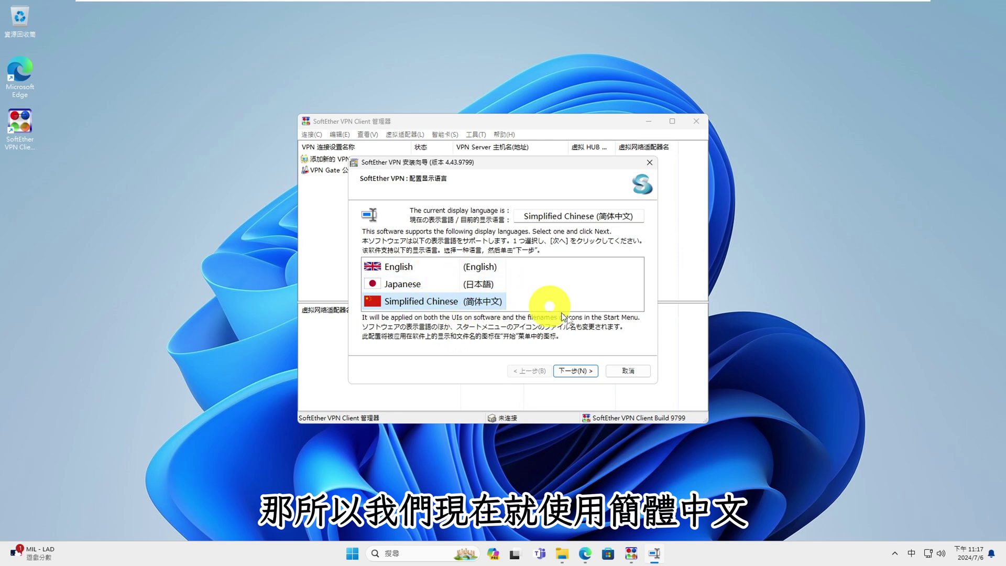
{"action": "left_click", "coordinate": [626, 371]}
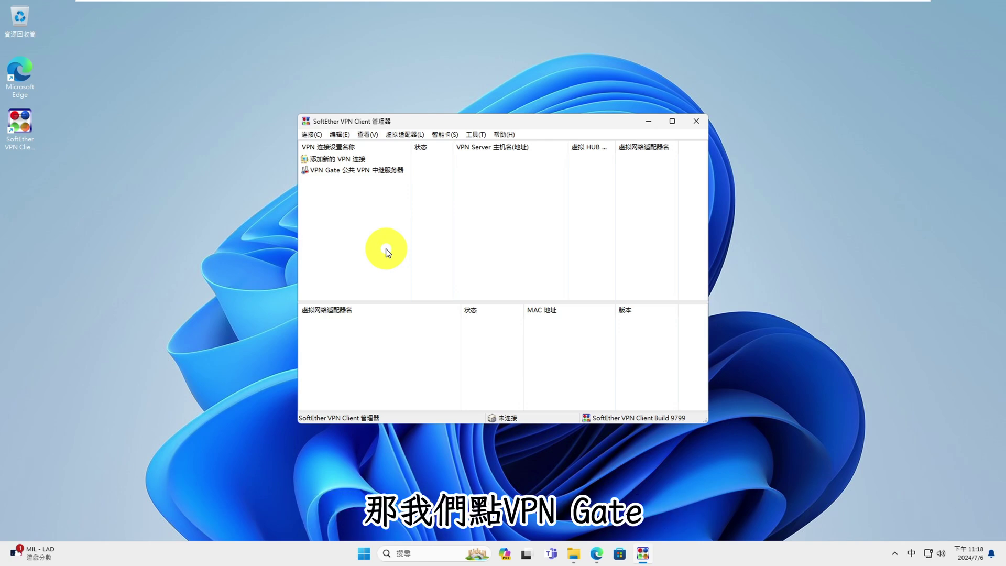
Open the list of VPN Gate public VPN relay servers and move its window higher on the desktop.
{"action": "left_click", "coordinate": [347, 174]}
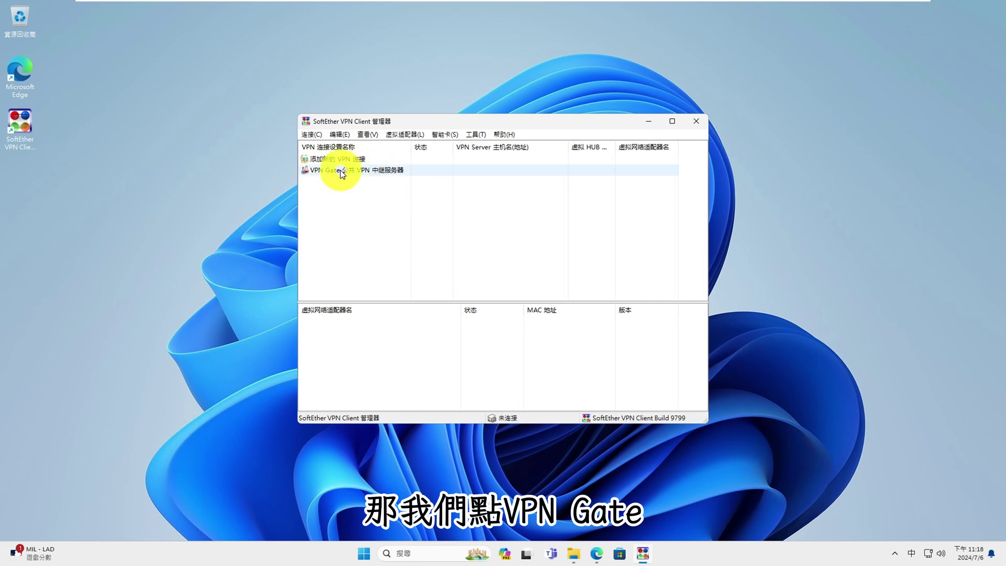
{"action": "double_click", "coordinate": [384, 171]}
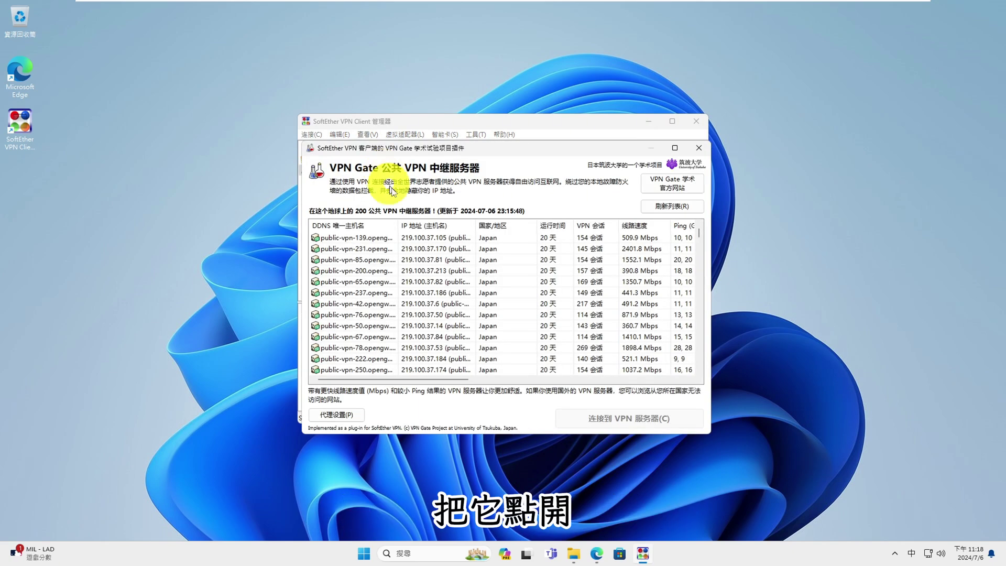
{"action": "left_click_drag", "start_coordinate": [551, 152], "coordinate": [544, 104]}
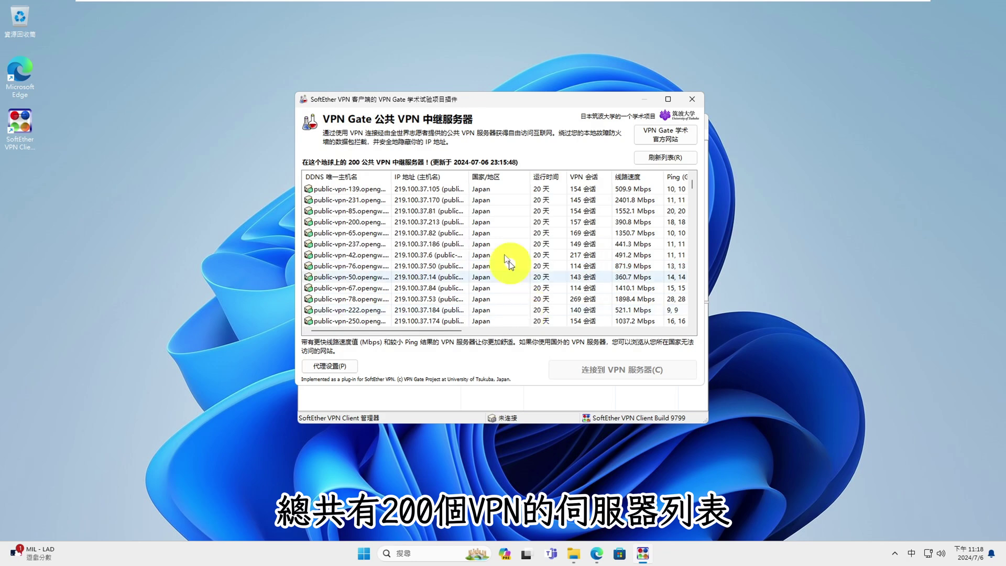
Browse the relay servers and sort the list by country/region in ascending alphabetical order.
{"action": "scroll", "coordinate": [606, 226], "scroll_direction": "down", "scroll_amount": 6}
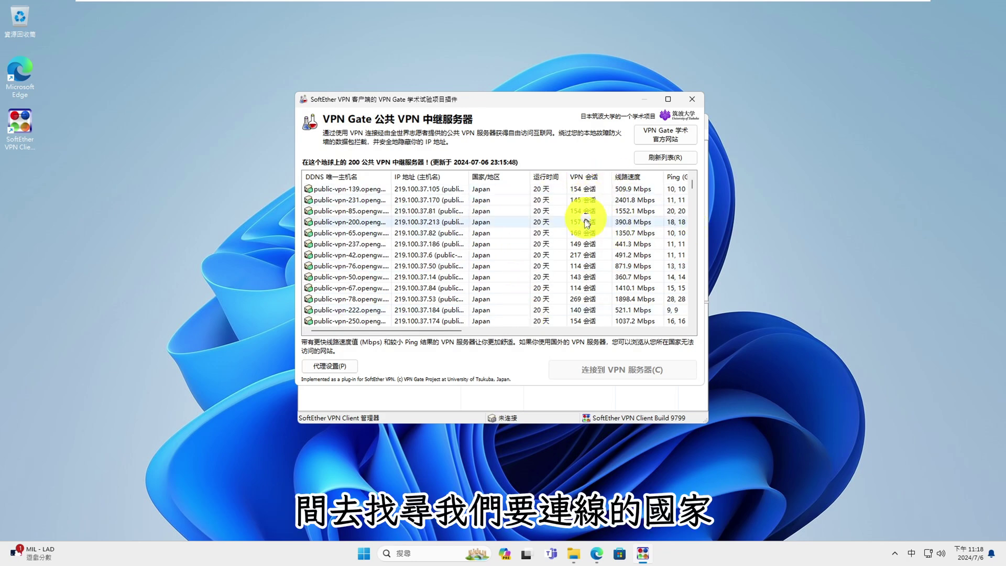
{"action": "scroll", "coordinate": [561, 248], "scroll_direction": "down", "scroll_amount": 5}
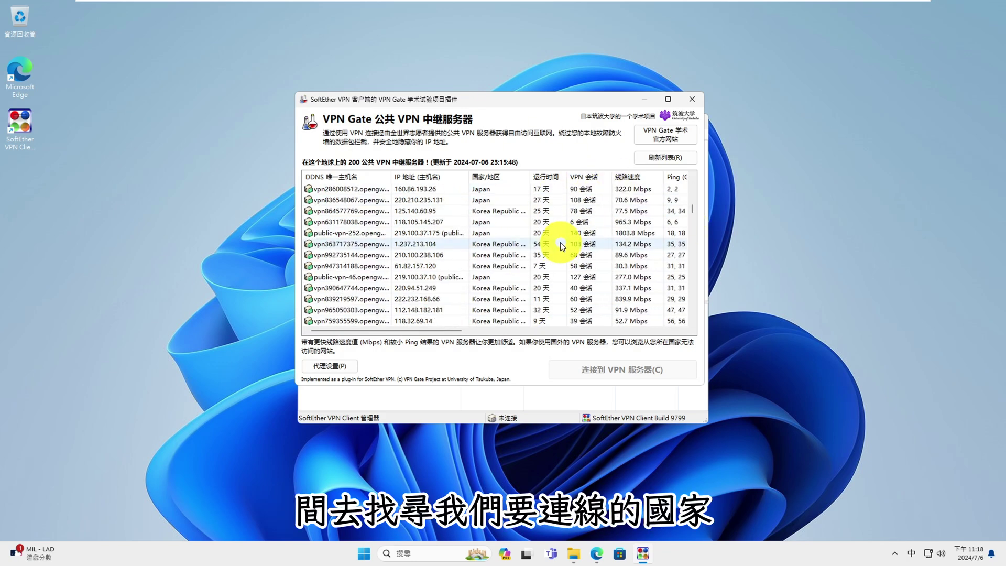
{"action": "scroll", "coordinate": [562, 262], "scroll_direction": "up", "scroll_amount": 11}
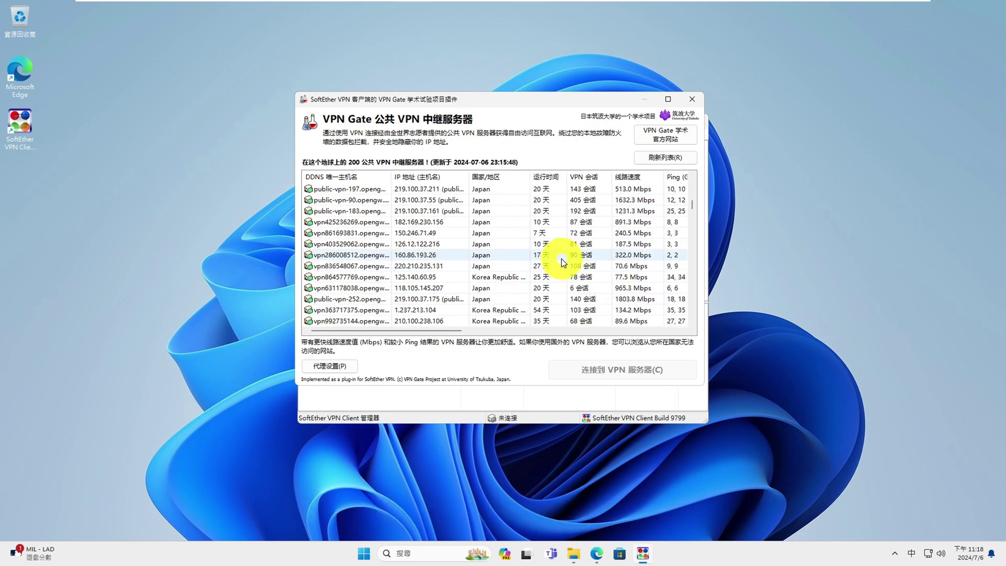
{"action": "left_click", "coordinate": [490, 177]}
{"action": "scroll", "coordinate": [516, 269], "scroll_direction": "down", "scroll_amount": 3}
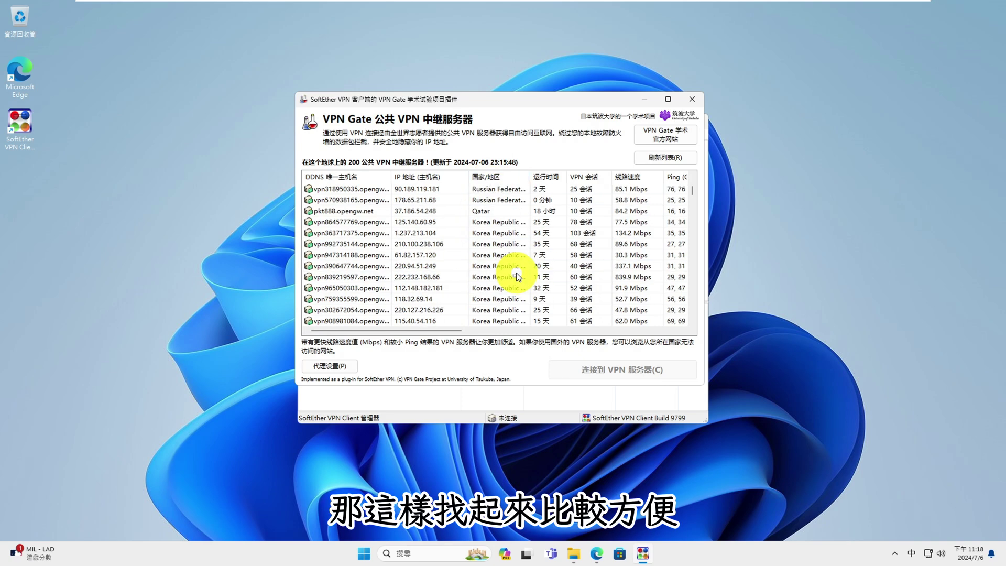
{"action": "scroll", "coordinate": [516, 270], "scroll_direction": "up", "scroll_amount": 3}
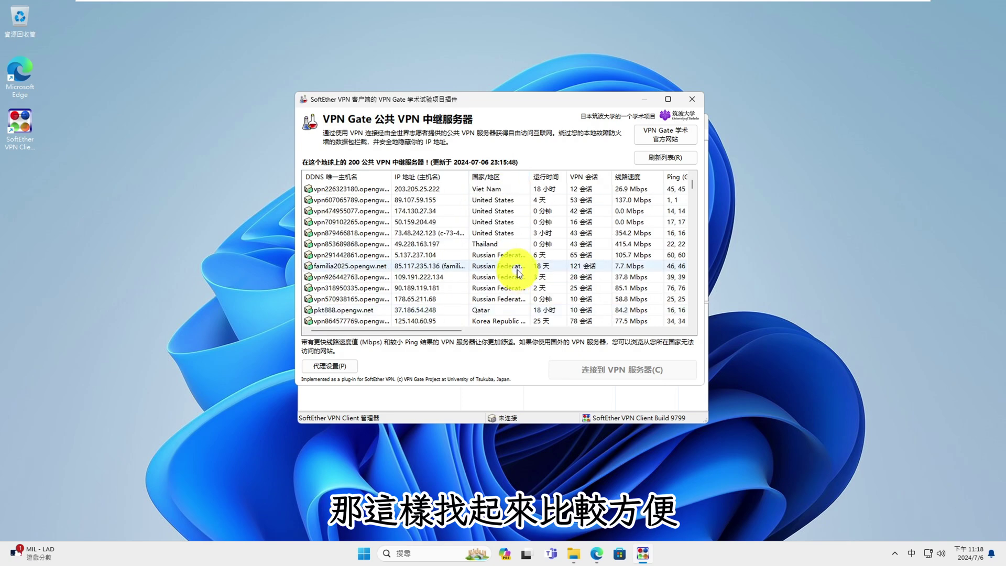
{"action": "left_click", "coordinate": [490, 177]}
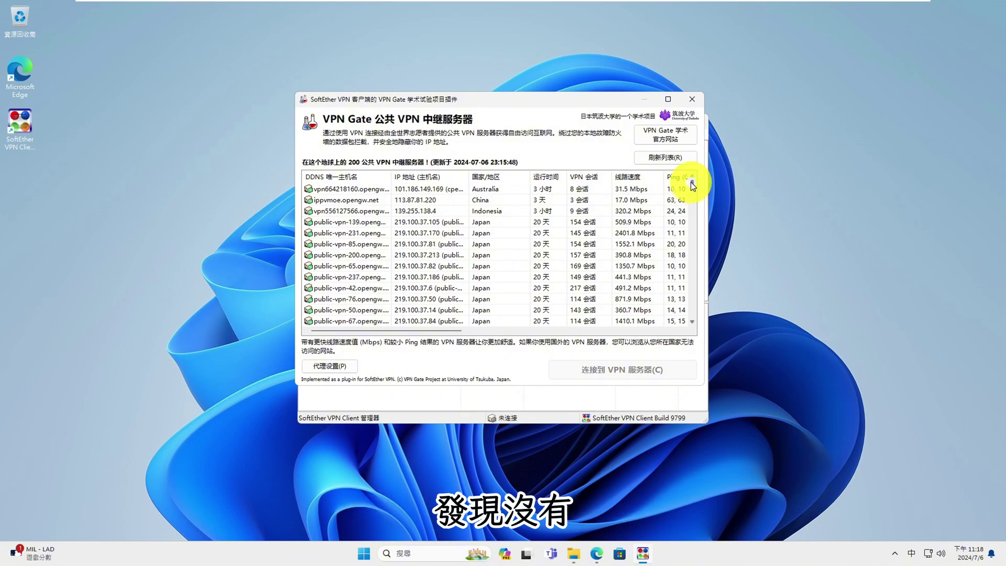
Refresh the relay server list twice to look for servers in other countries.
{"action": "mouse_move", "coordinate": [694, 183]}
{"action": "left_mouse_down"}
{"action": "mouse_move", "coordinate": [700, 314]}
{"action": "mouse_move", "coordinate": [691, 196]}
{"action": "left_mouse_up"}
{"action": "left_click", "coordinate": [661, 159]}
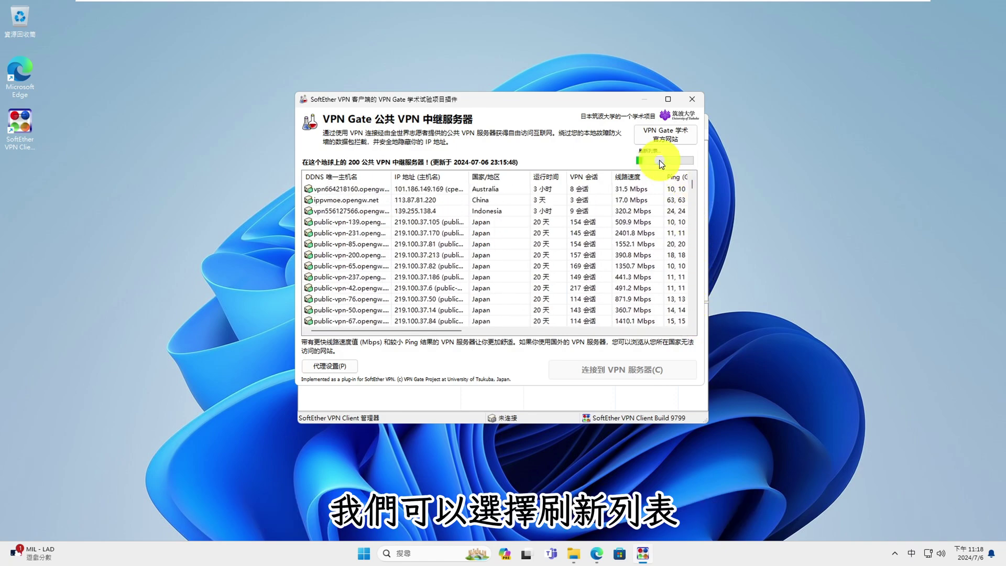
{"action": "left_click_drag", "start_coordinate": [692, 184], "coordinate": [695, 128]}
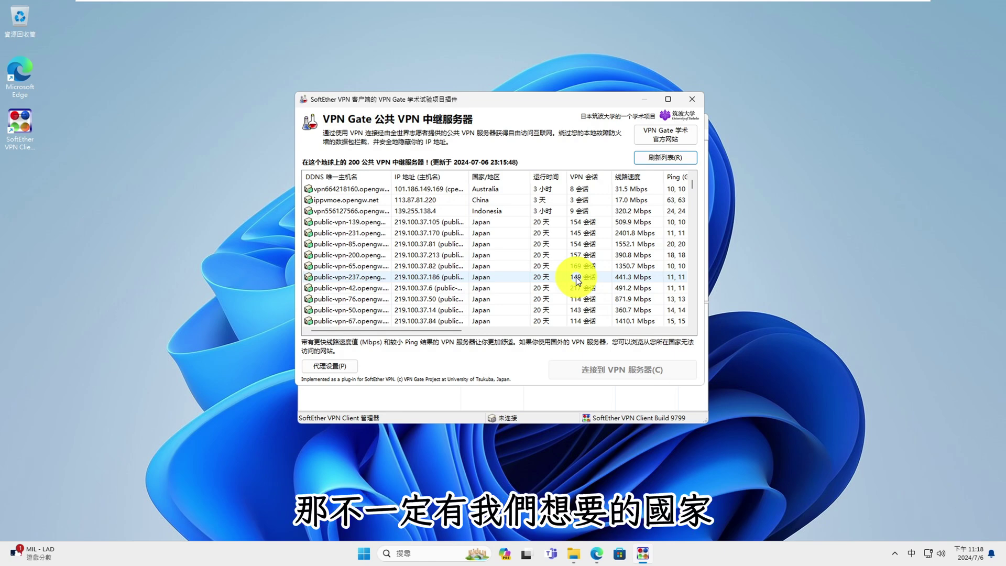
{"action": "left_click", "coordinate": [672, 158]}
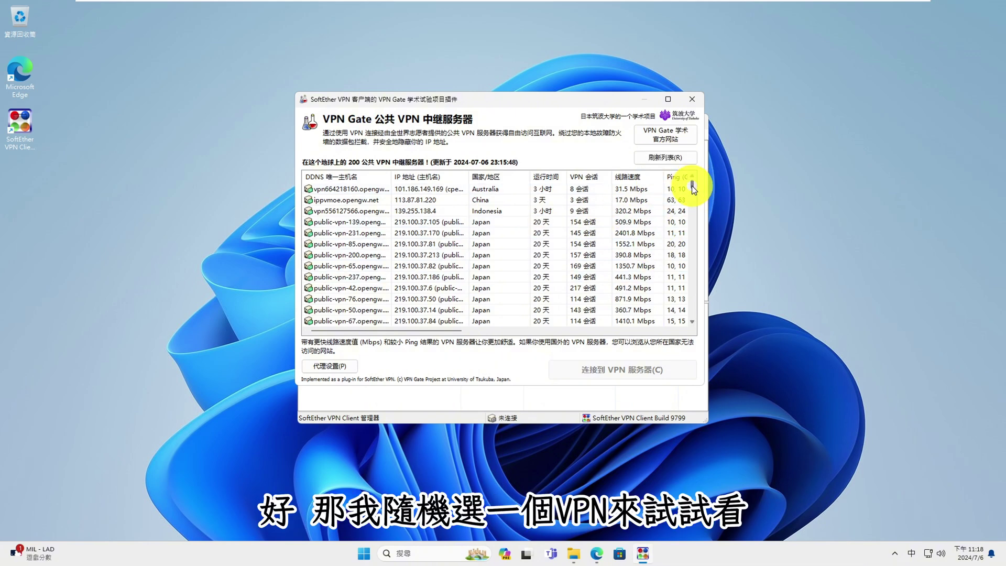
Select the Korean relay server 61.82.157.120 and start connecting to it.
{"action": "left_click_drag", "start_coordinate": [693, 189], "coordinate": [692, 253]}
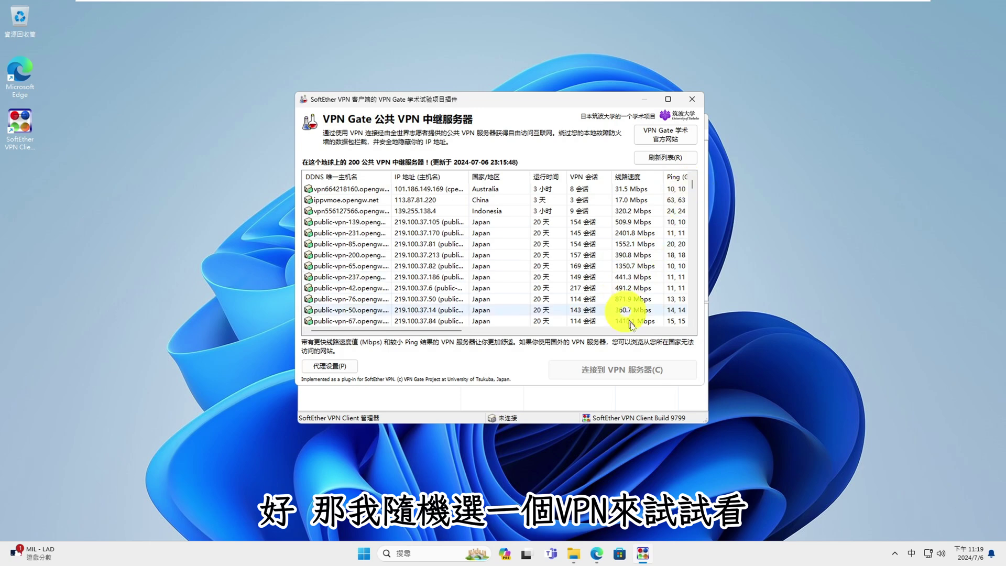
{"action": "left_click", "coordinate": [478, 266]}
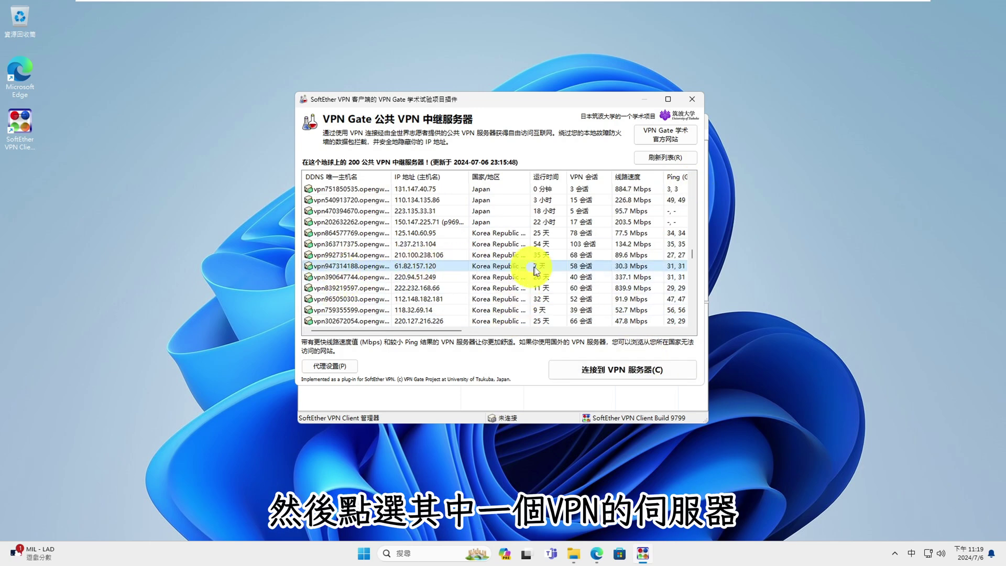
{"action": "left_click", "coordinate": [617, 373]}
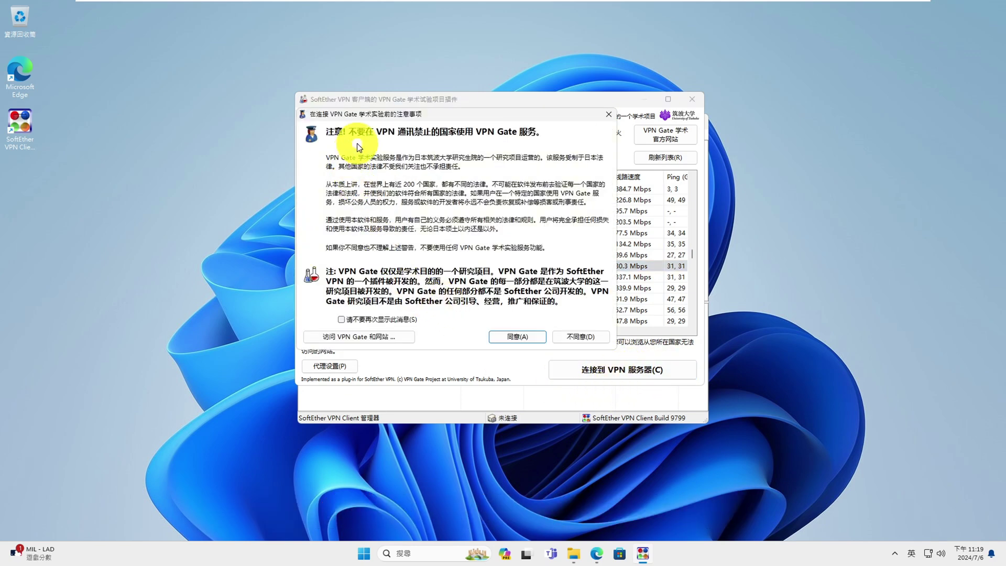
Agree to the VPN Gate usage notice, set it not to show again, and connect using the recommended TCP protocol.
{"action": "left_click_drag", "start_coordinate": [461, 113], "coordinate": [500, 96]}
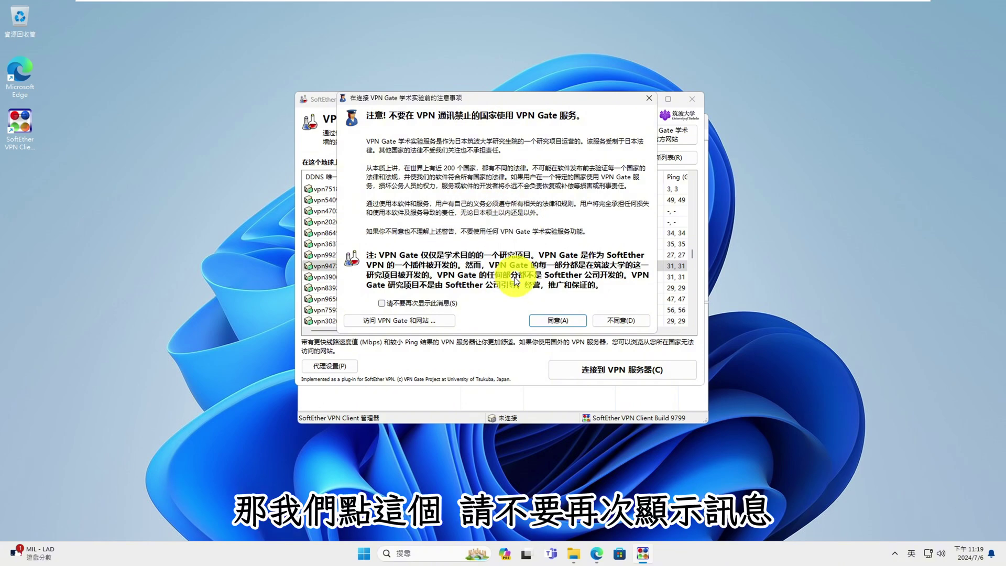
{"action": "left_click", "coordinate": [381, 306]}
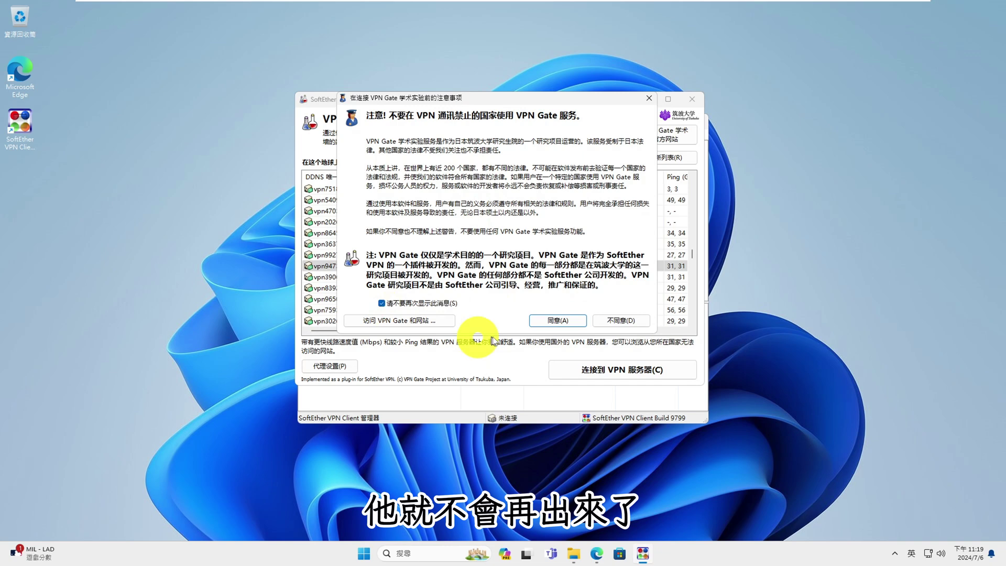
{"action": "left_click", "coordinate": [558, 321]}
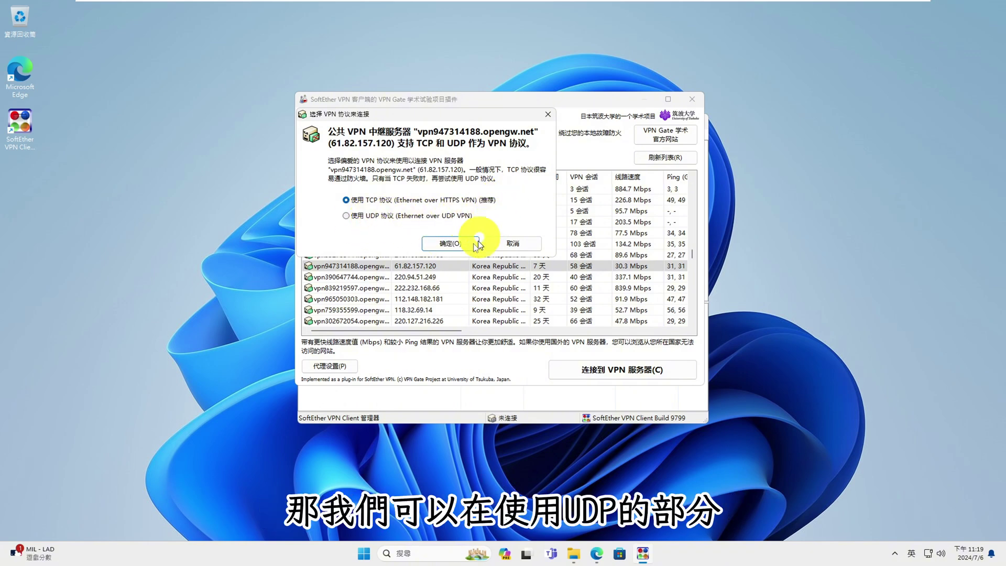
{"action": "left_click", "coordinate": [452, 244]}
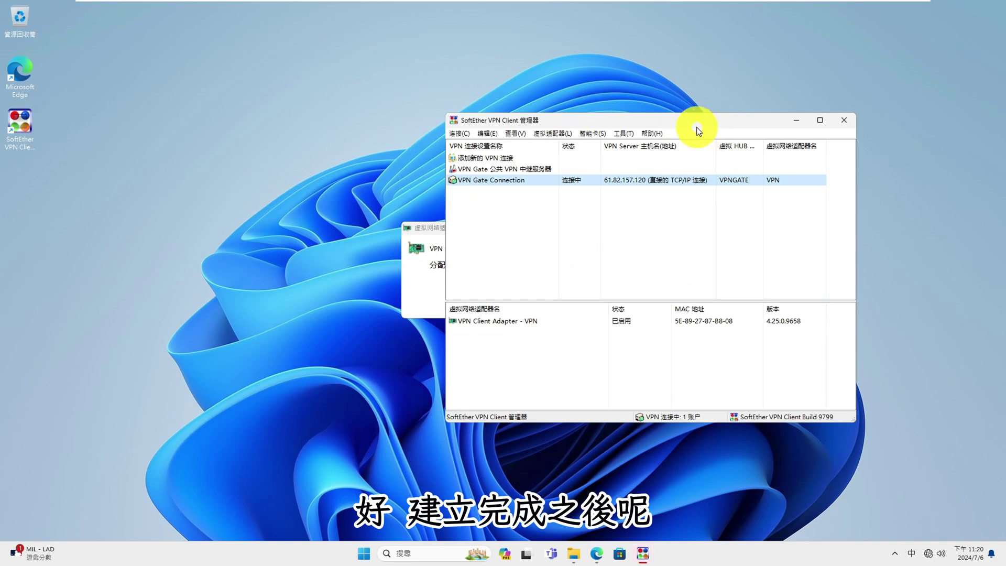
Reposition the VPN client manager window near the middle of the desktop, and switch to the Microsoft Edge browser.
{"action": "left_click_drag", "start_coordinate": [774, 113], "coordinate": [898, 100]}
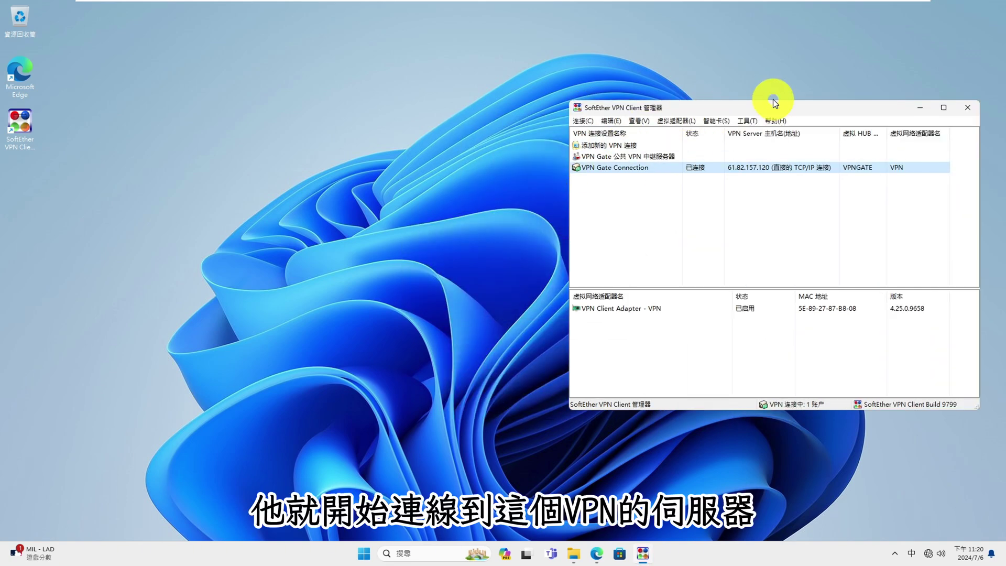
{"action": "left_click_drag", "start_coordinate": [773, 107], "coordinate": [527, 125]}
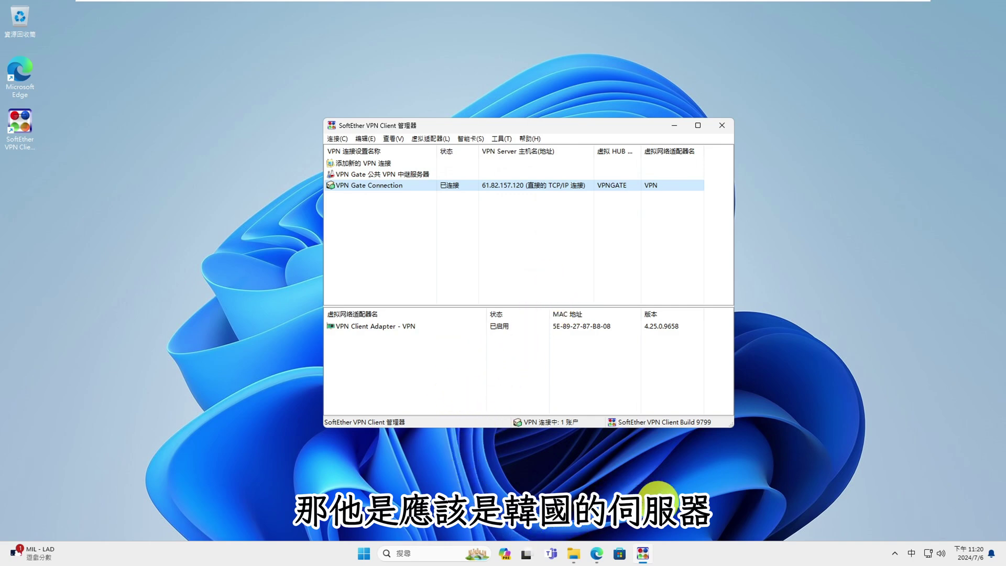
{"action": "left_click", "coordinate": [597, 553]}
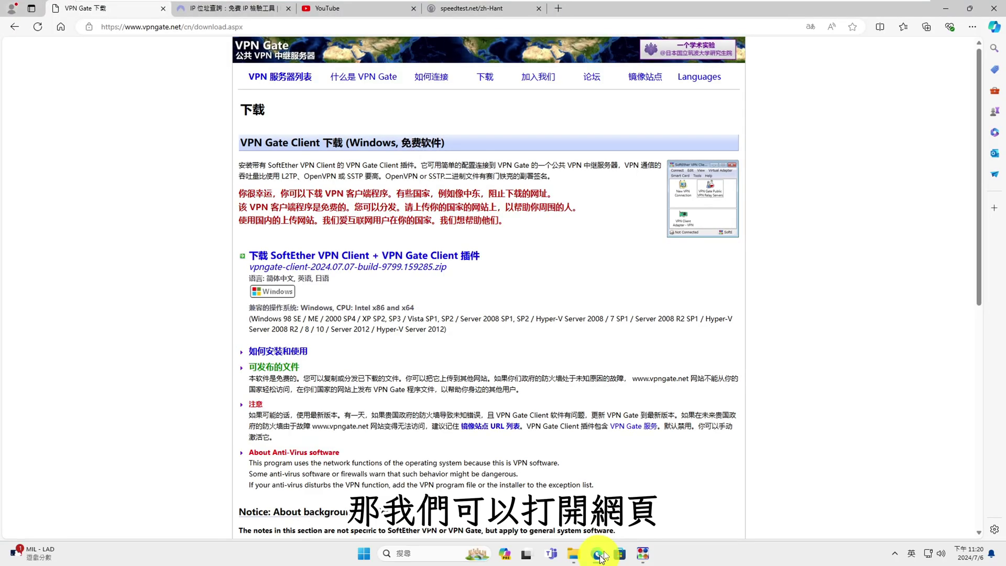
Reload the NordVPN IP lookup page to check the current IP address and its location over the VPN.
{"action": "key", "text": "ctrl+Tab"}
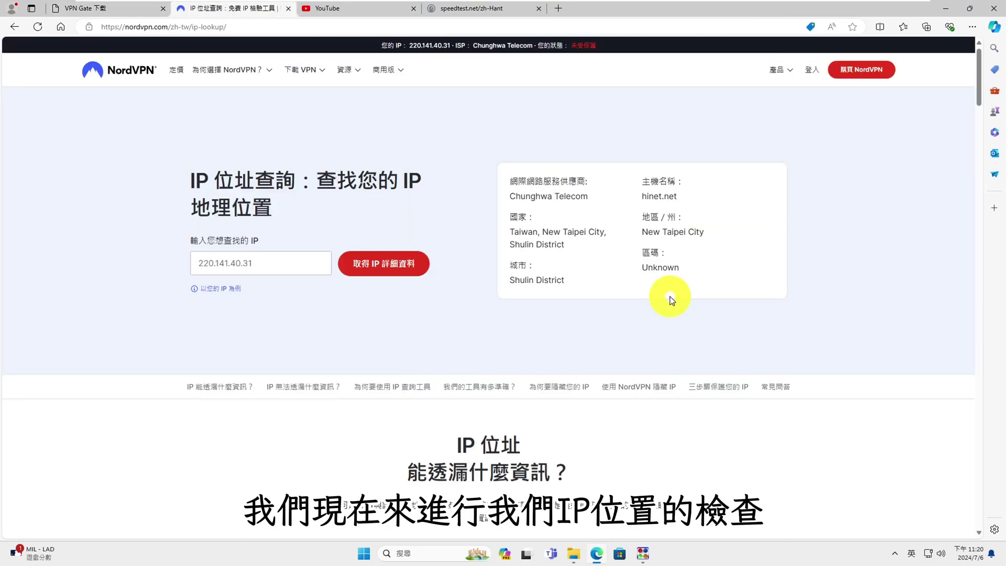
{"action": "left_click", "coordinate": [37, 26]}
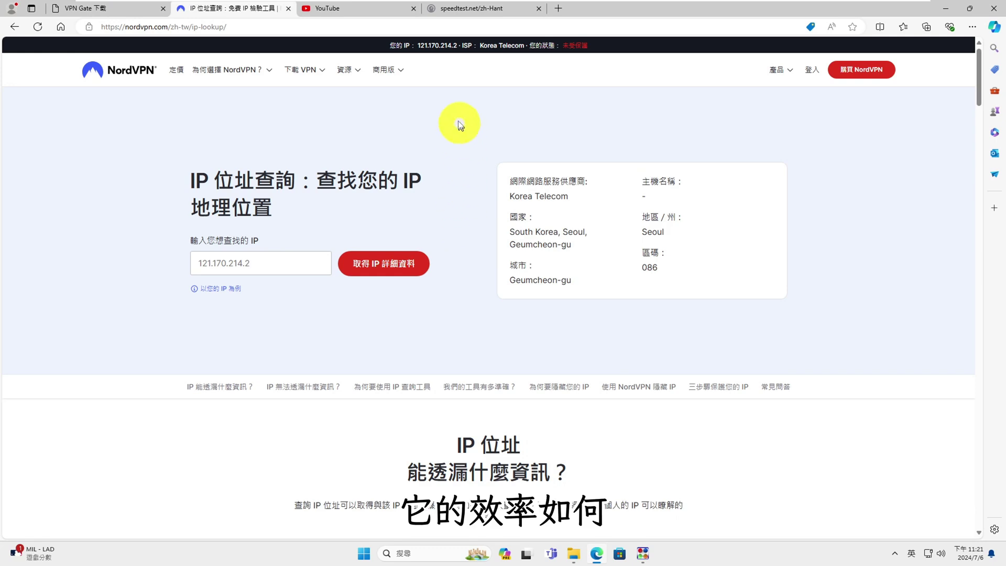
Search YouTube for 4K, play the Norway 4K scenic relaxation film in full screen, and close the video page when done.
{"action": "left_click", "coordinate": [351, 11]}
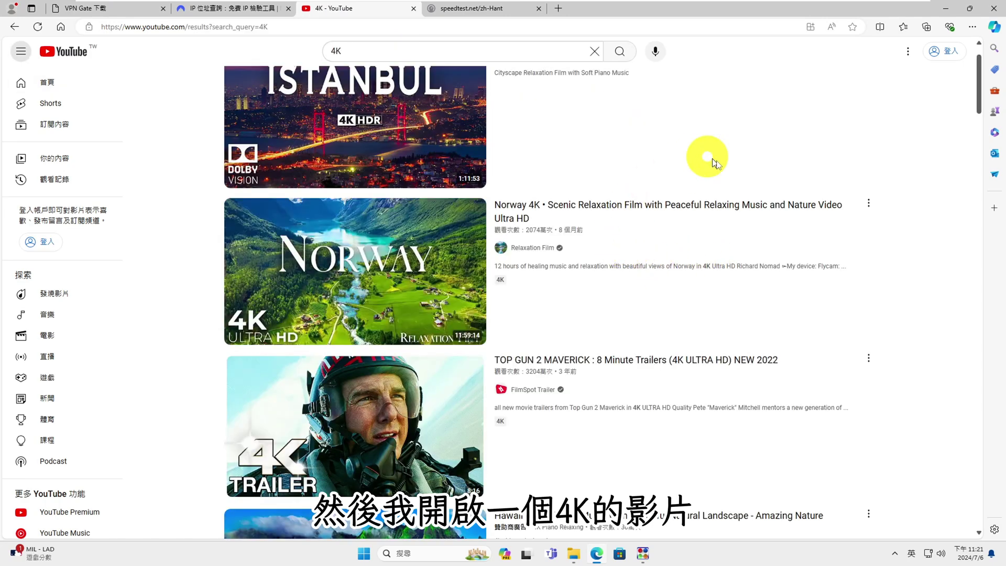
{"action": "left_click", "coordinate": [683, 209]}
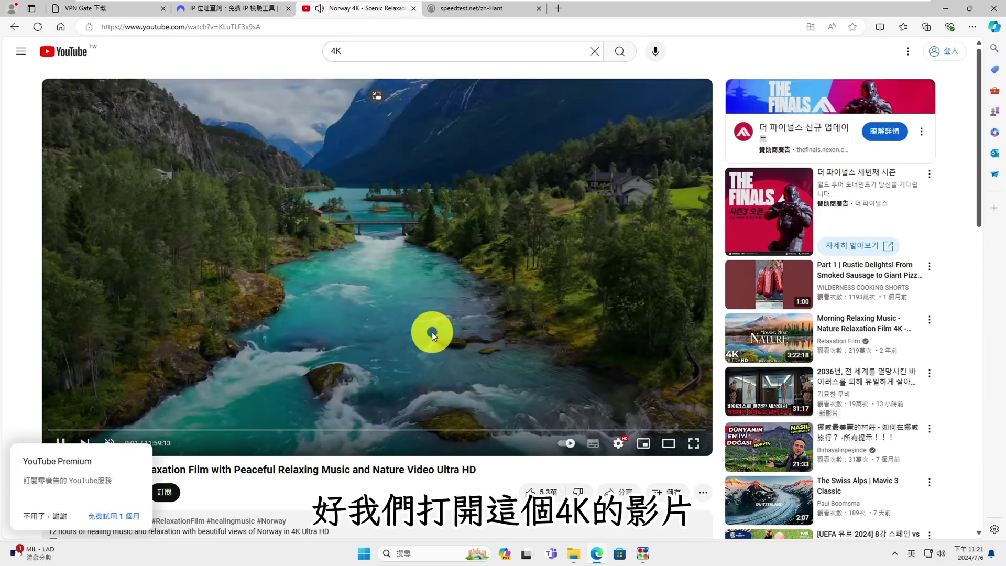
{"action": "left_click", "coordinate": [692, 444]}
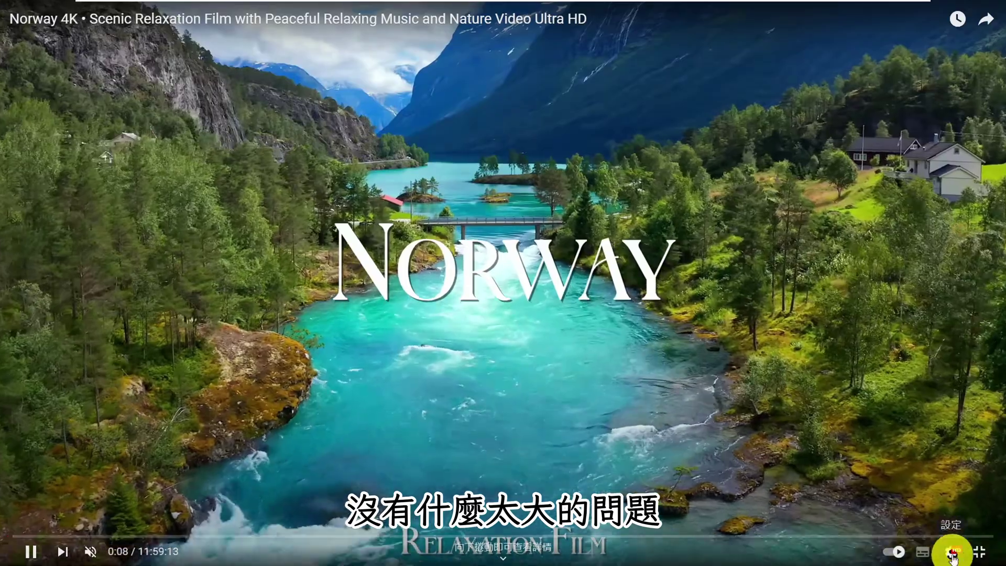
{"action": "left_click", "coordinate": [978, 551]}
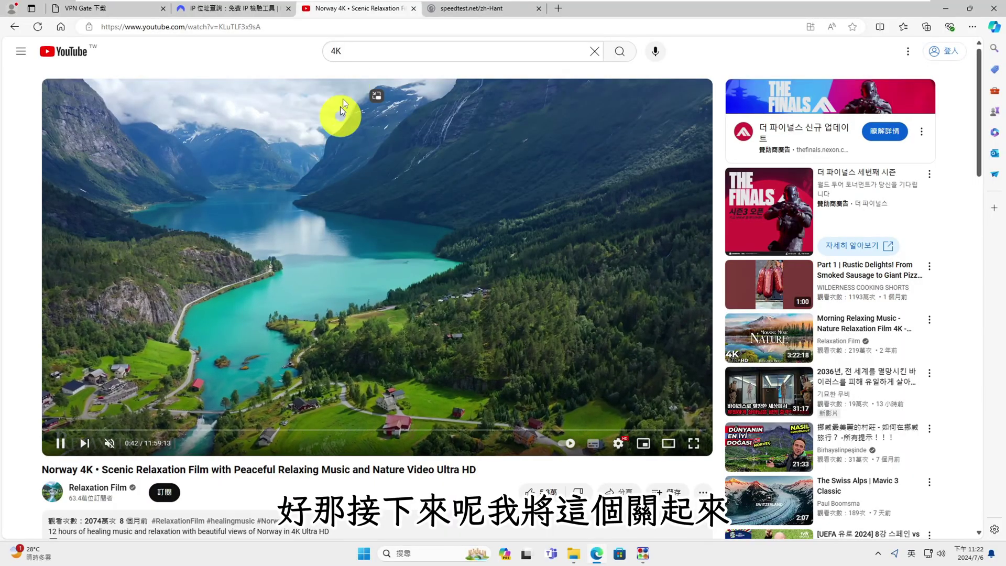
{"action": "left_click", "coordinate": [414, 9]}
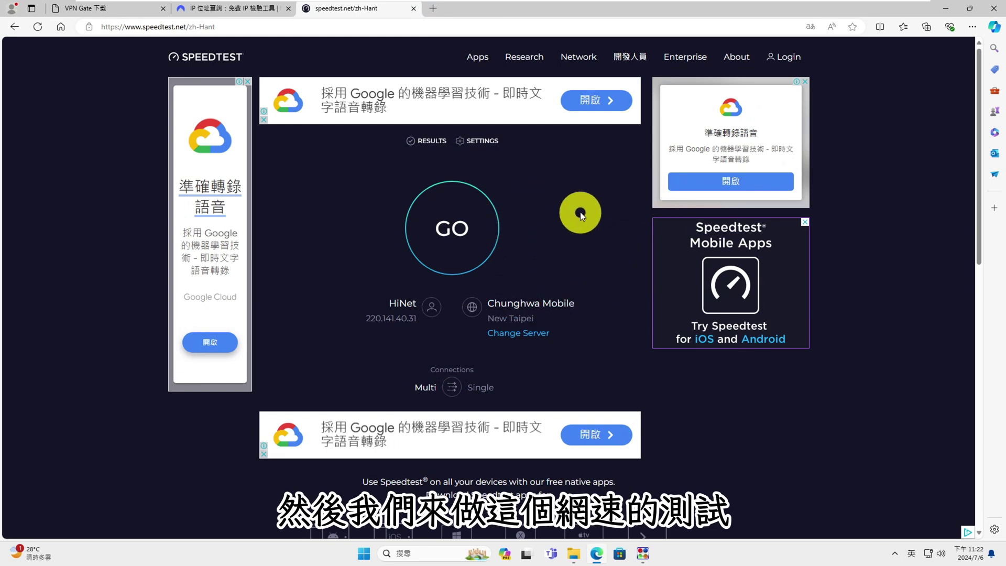
Reload the Speedtest page so it uses the VPN connection, and start a speed test.
{"action": "key", "text": "F5"}
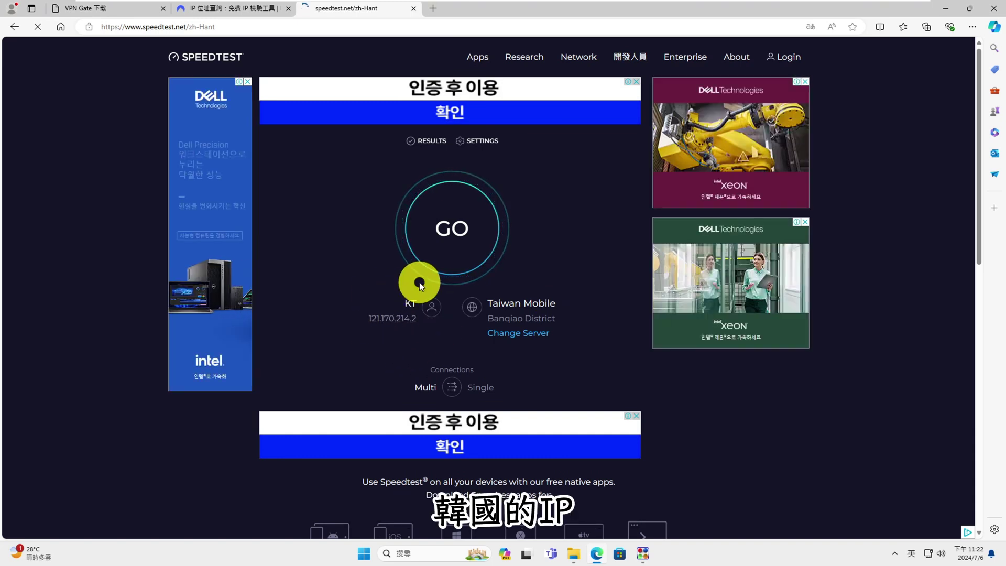
{"action": "left_click", "coordinate": [452, 237]}
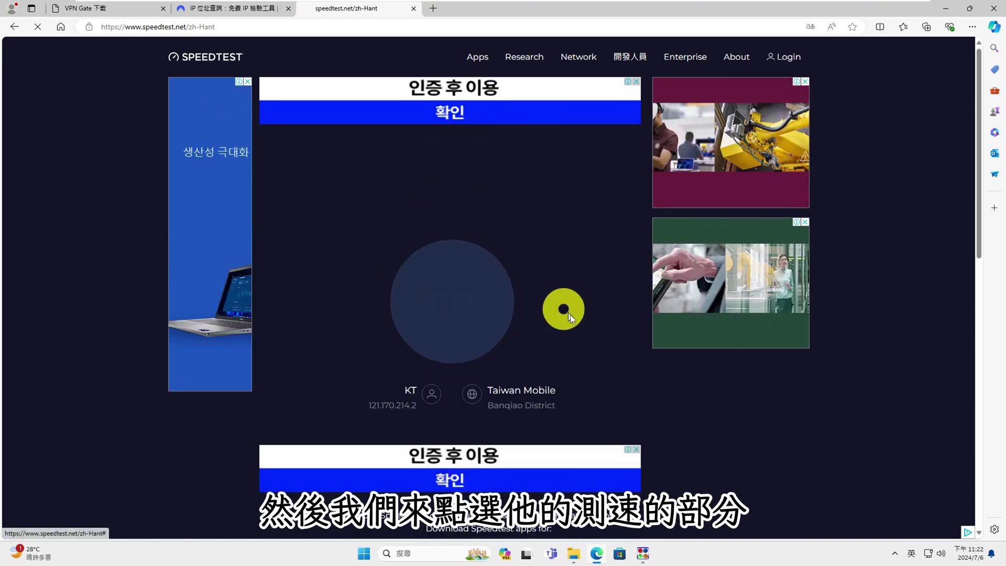